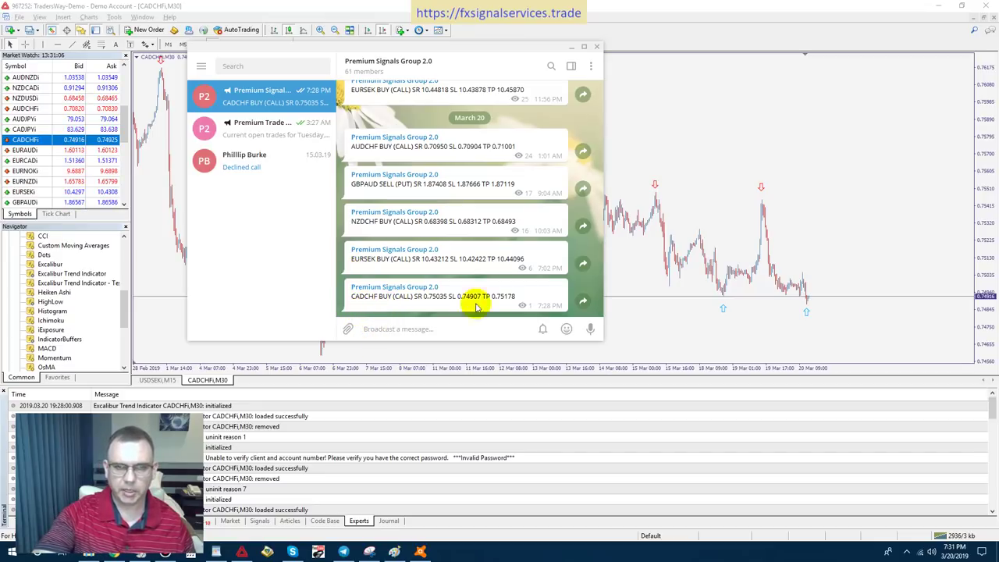
Step: Put the Telegram signals group aside so the MetaTrader CADCHF M30 chart is in front
{"action": "left_click", "coordinate": [630, 209]}
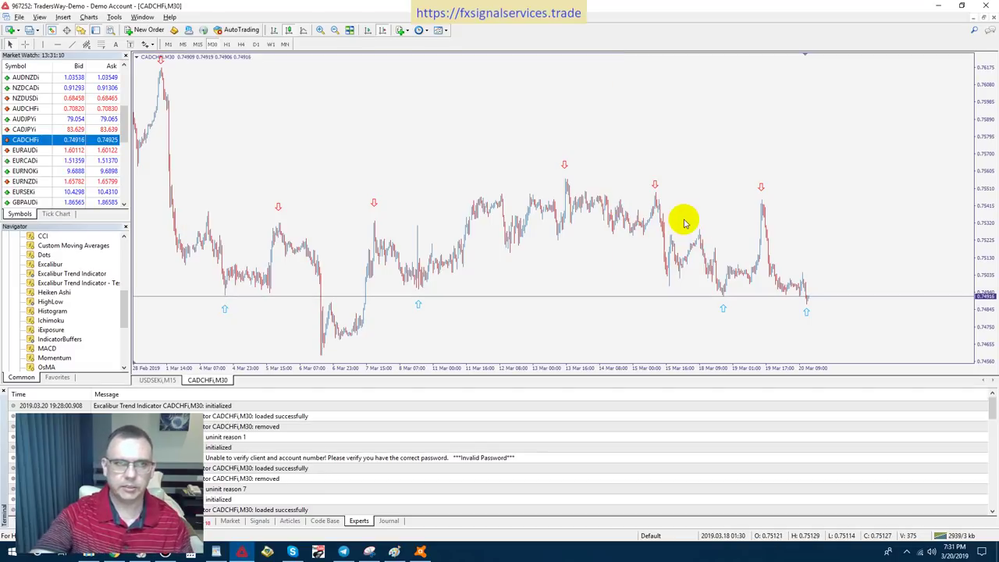
{"action": "left_click", "coordinate": [227, 44]}
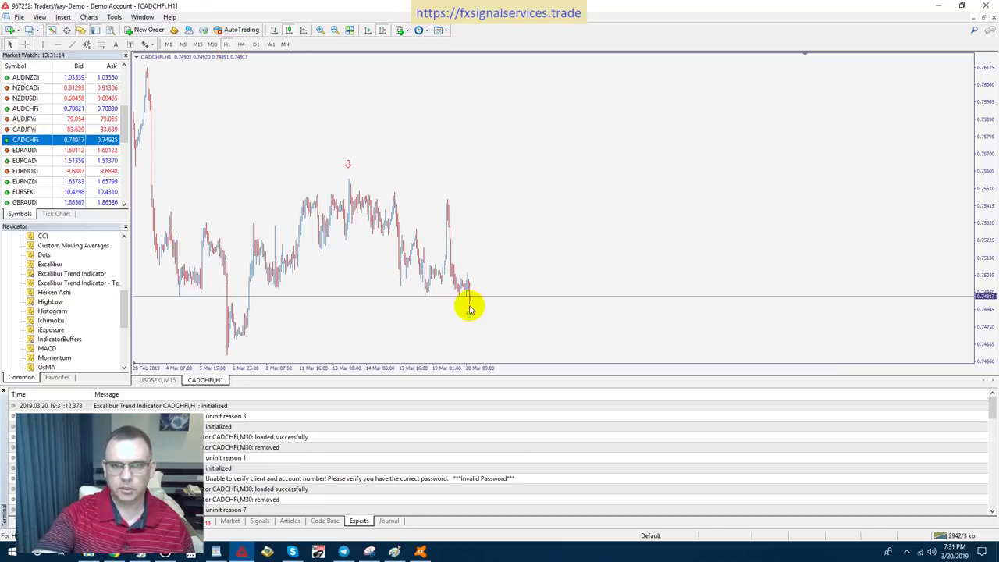
{"action": "left_click", "coordinate": [213, 44]}
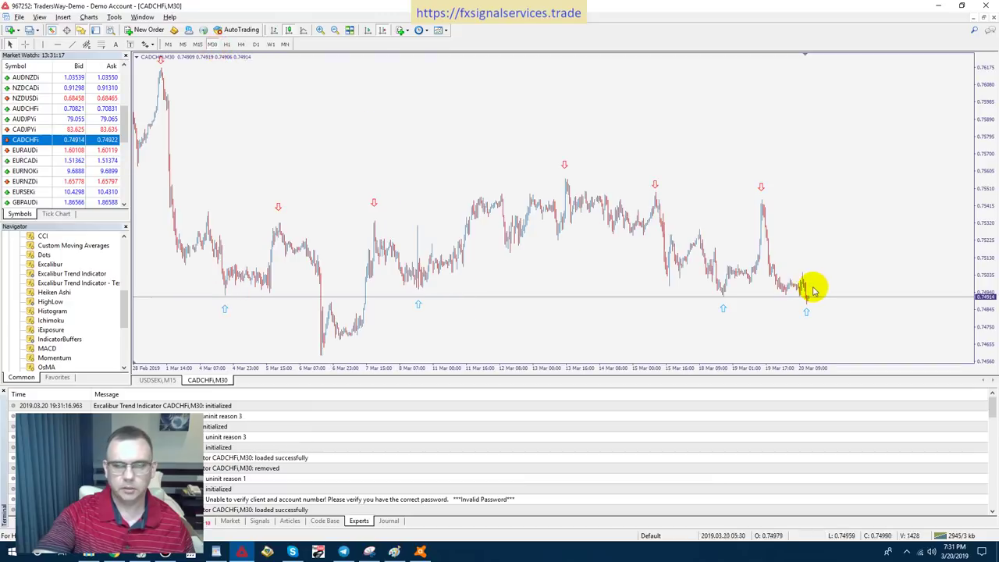
Step: Zoom in on the latest CADCHF bars and compress the price scale so every Excalibur arrow fits
{"action": "left_click", "coordinate": [320, 31]}
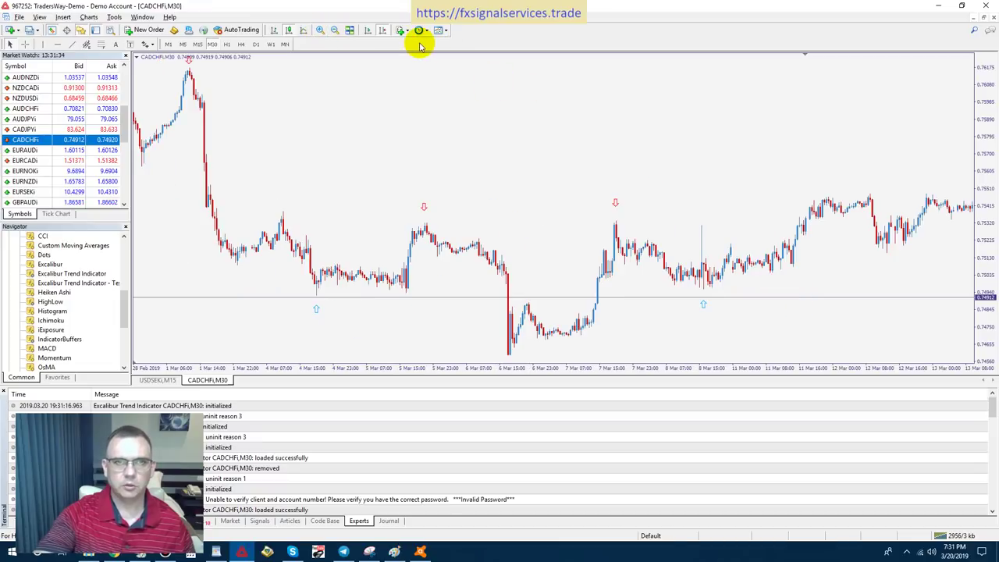
{"action": "left_click", "coordinate": [367, 30]}
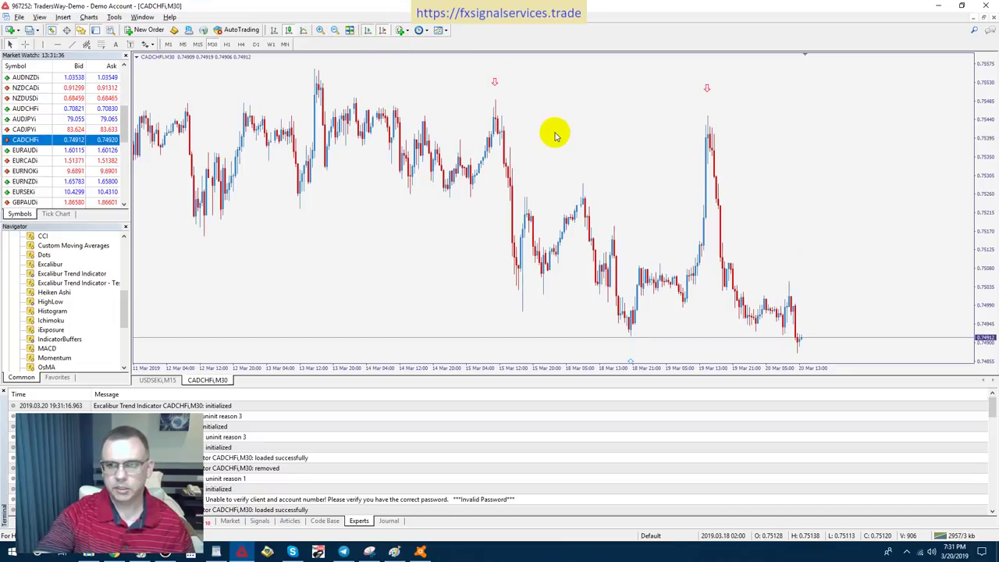
{"action": "left_click_drag", "start_coordinate": [990, 225], "coordinate": [986, 216]}
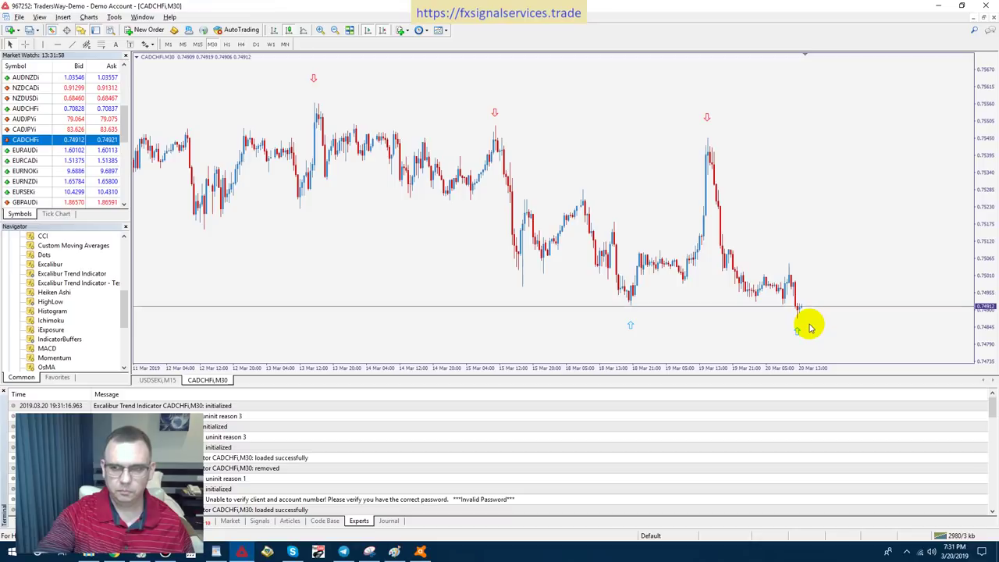
Step: Add a 14-period Moving Average with a solid, thicker MediumBlue line to the chart
{"action": "left_click", "coordinate": [400, 32]}
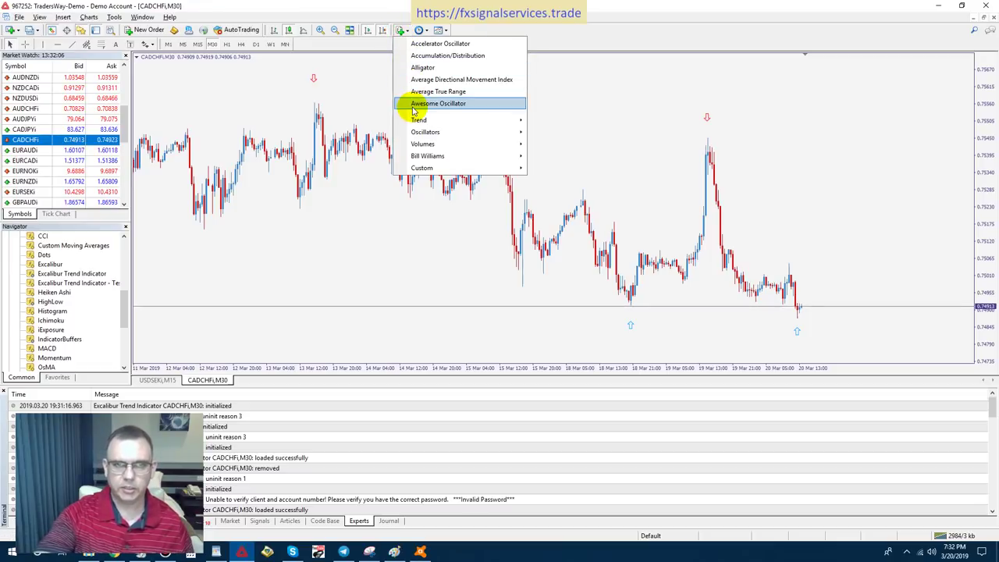
{"action": "mouse_move", "coordinate": [416, 121]}
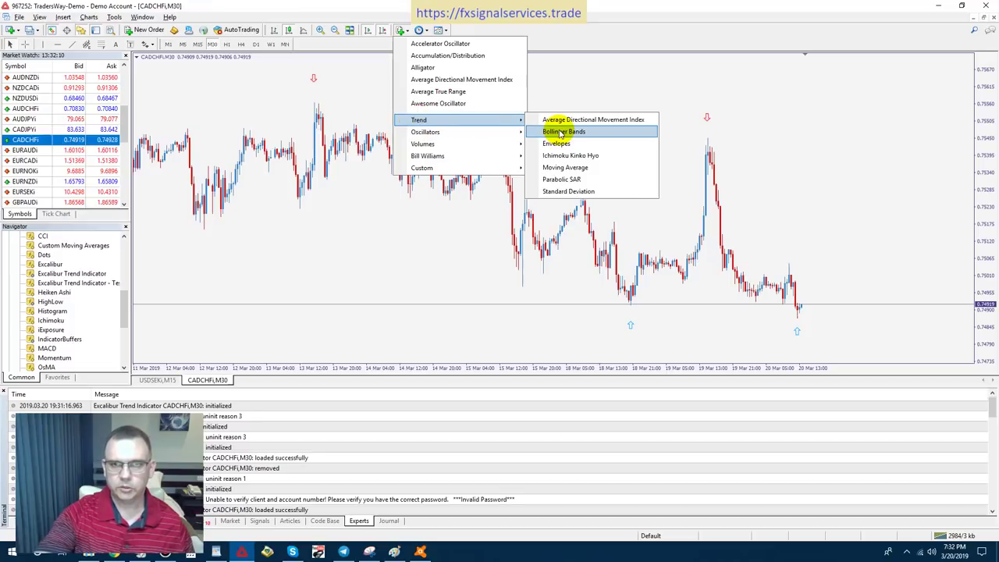
{"action": "left_click", "coordinate": [565, 167]}
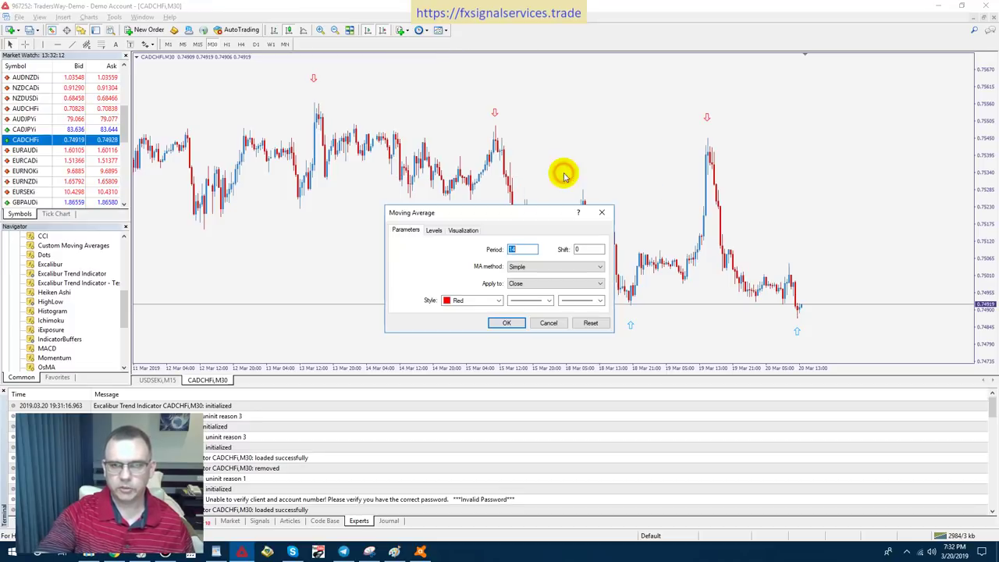
{"action": "left_click", "coordinate": [498, 301]}
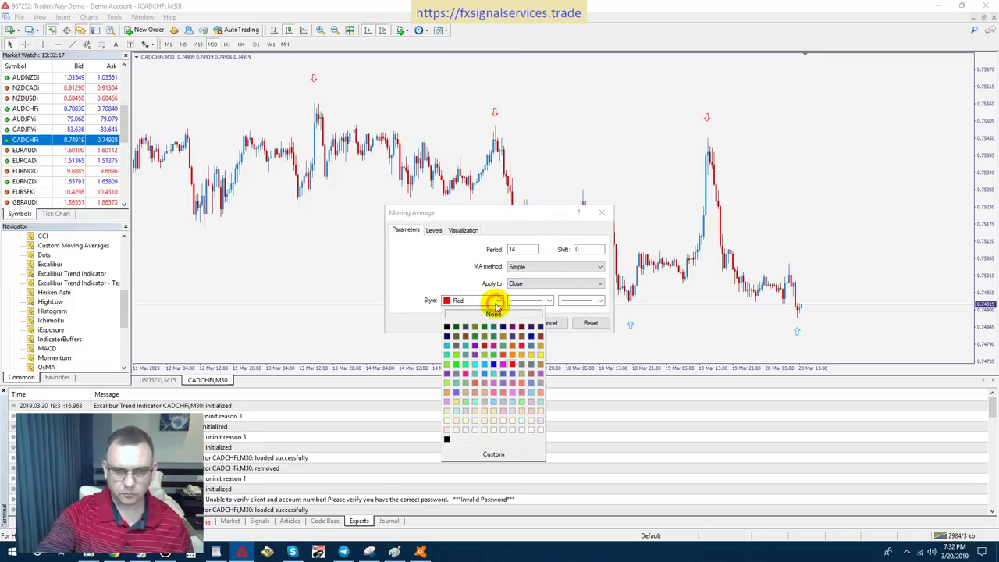
{"action": "left_click", "coordinate": [532, 338]}
{"action": "left_click", "coordinate": [547, 302]}
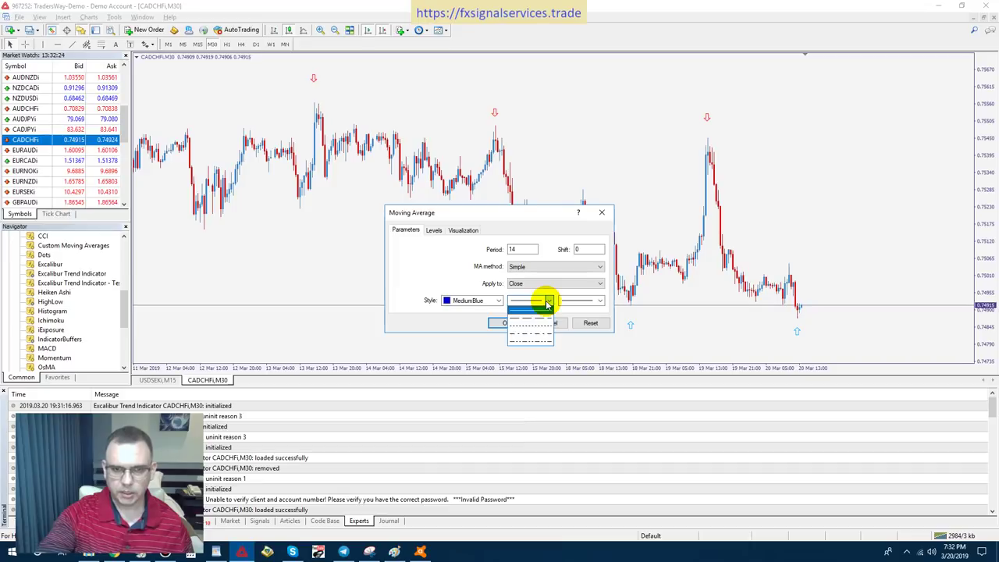
{"action": "left_click", "coordinate": [546, 308]}
{"action": "left_click", "coordinate": [599, 300]}
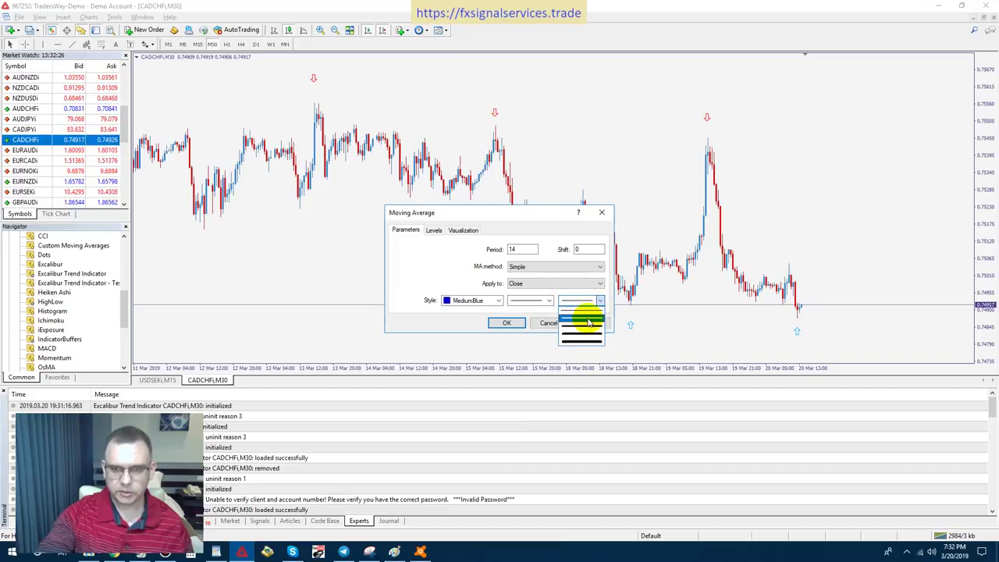
{"action": "left_click", "coordinate": [589, 322]}
{"action": "left_click", "coordinate": [507, 323]}
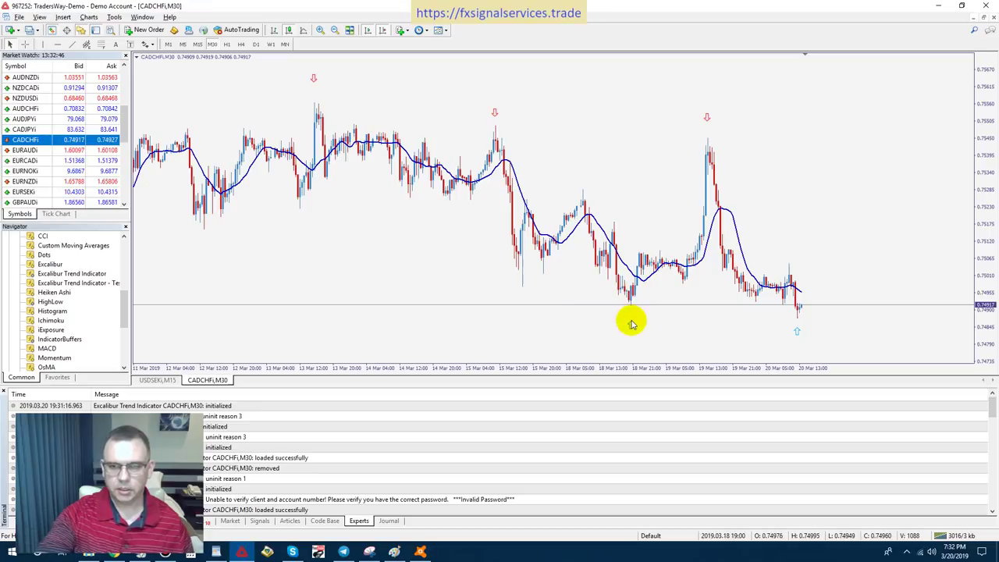
{"action": "mouse_move", "coordinate": [633, 327]}
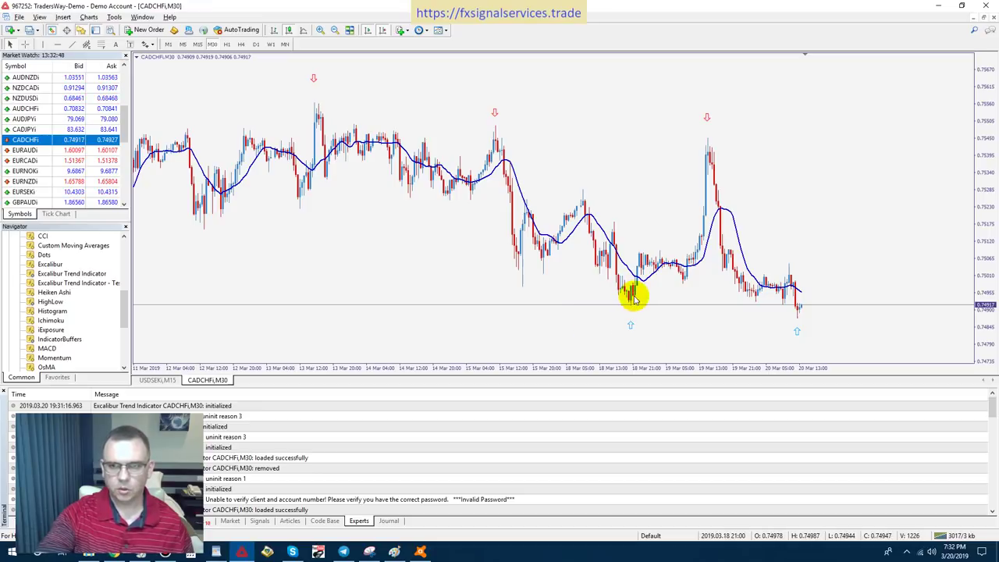
{"action": "mouse_move", "coordinate": [639, 283]}
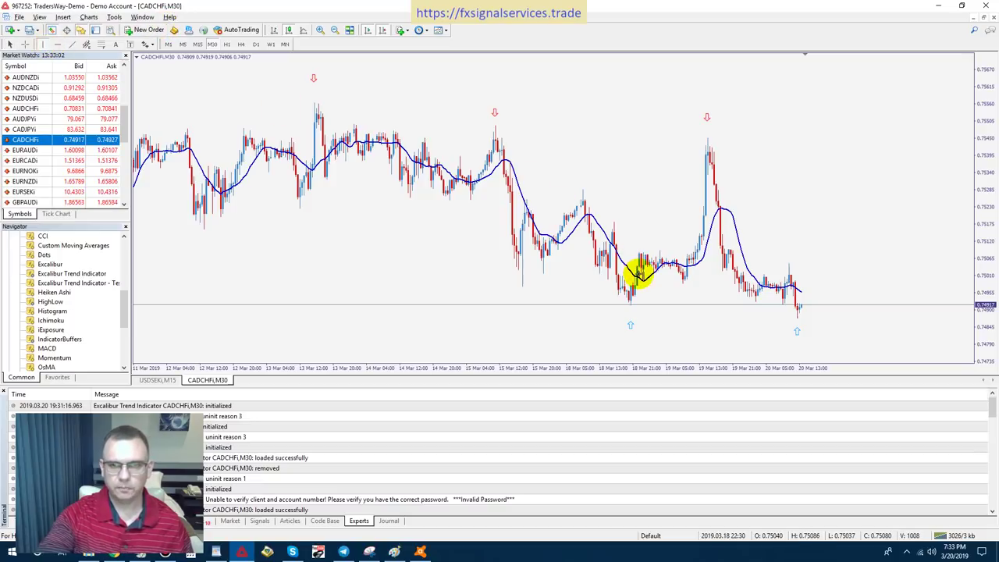
Step: Mark the 18 March 22:00 bar with a vertical line, then show the M5 chart zoomed out
{"action": "left_click", "coordinate": [638, 277]}
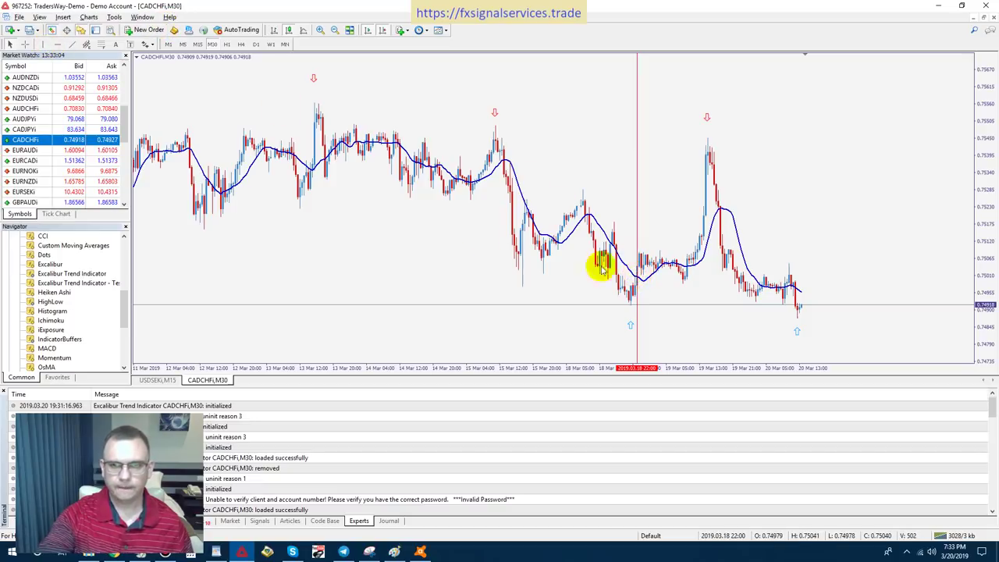
{"action": "left_click", "coordinate": [182, 45]}
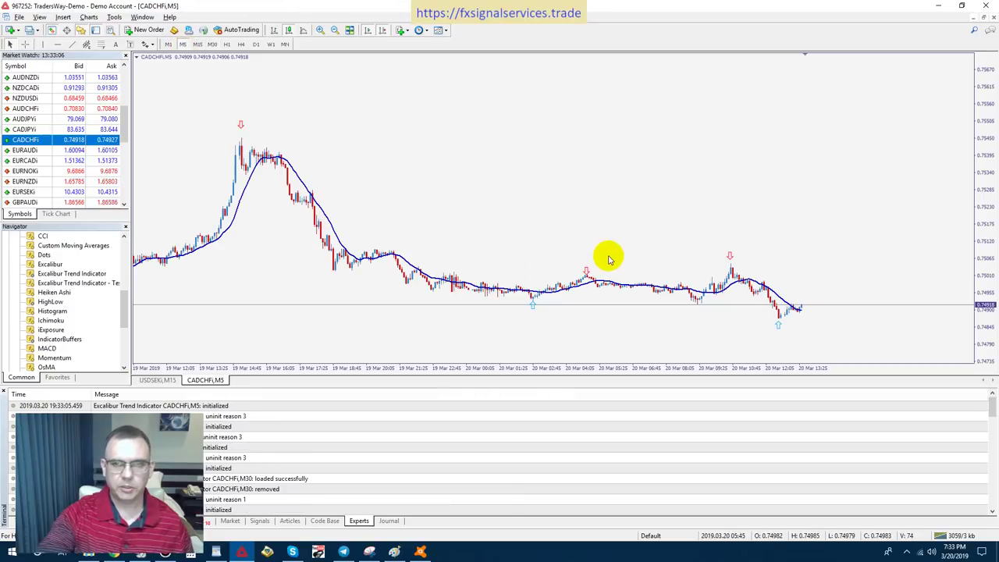
{"action": "left_click", "coordinate": [335, 30]}
Step: Measure the price rise after the buy arrow with the crosshair
{"action": "mouse_move", "coordinate": [307, 292]}
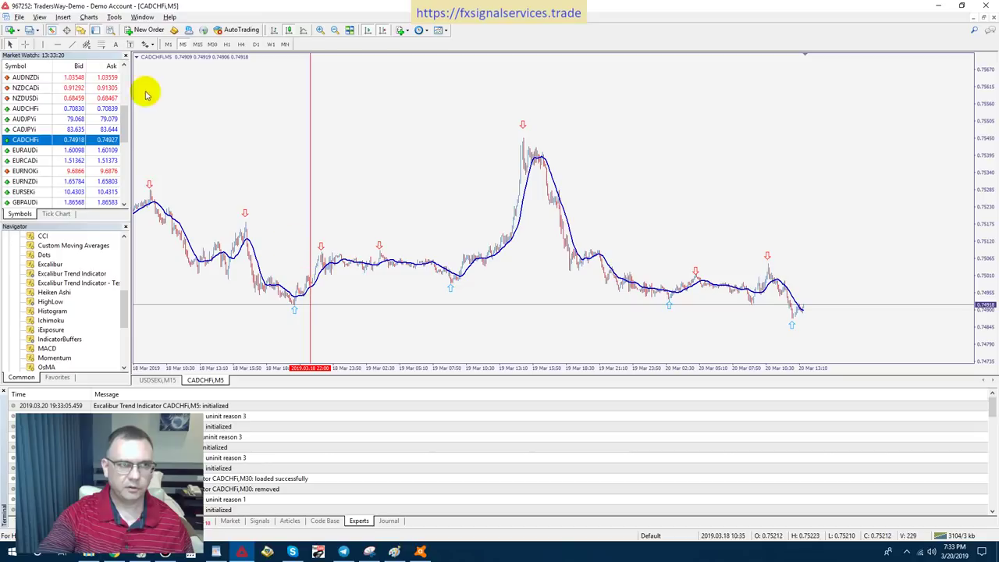
{"action": "left_click", "coordinate": [24, 43]}
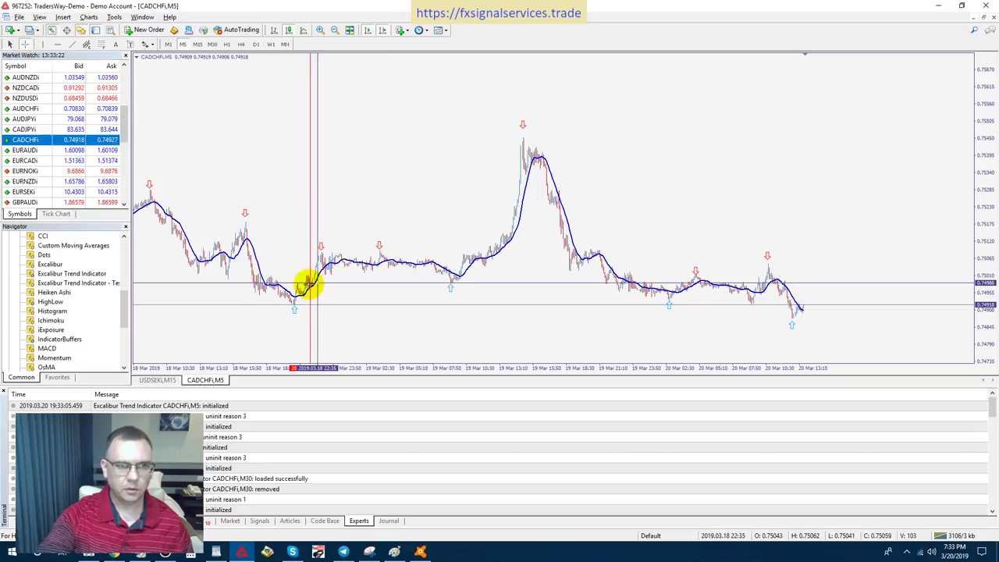
{"action": "left_click_drag", "start_coordinate": [307, 282], "coordinate": [322, 257]}
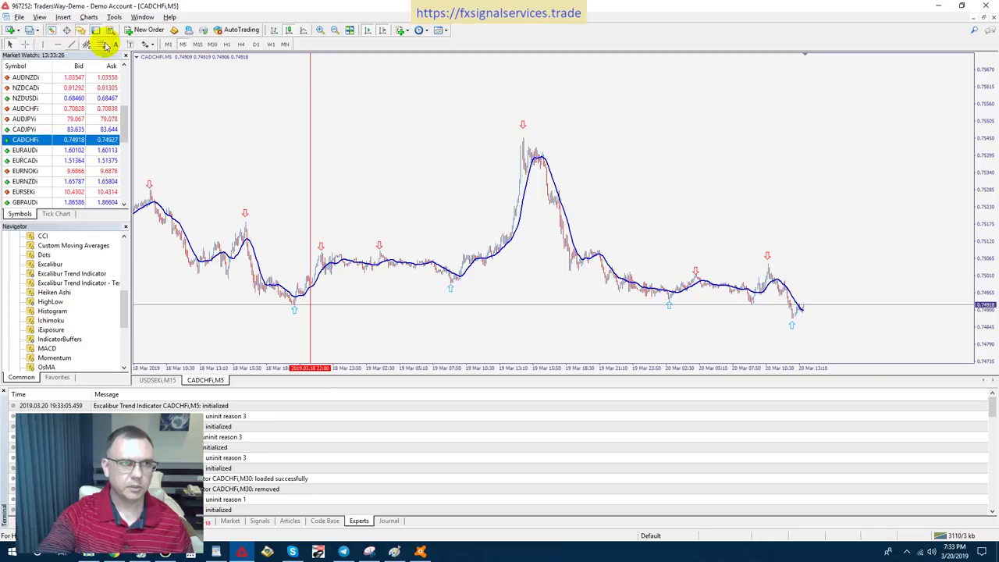
{"action": "left_click", "coordinate": [197, 44]}
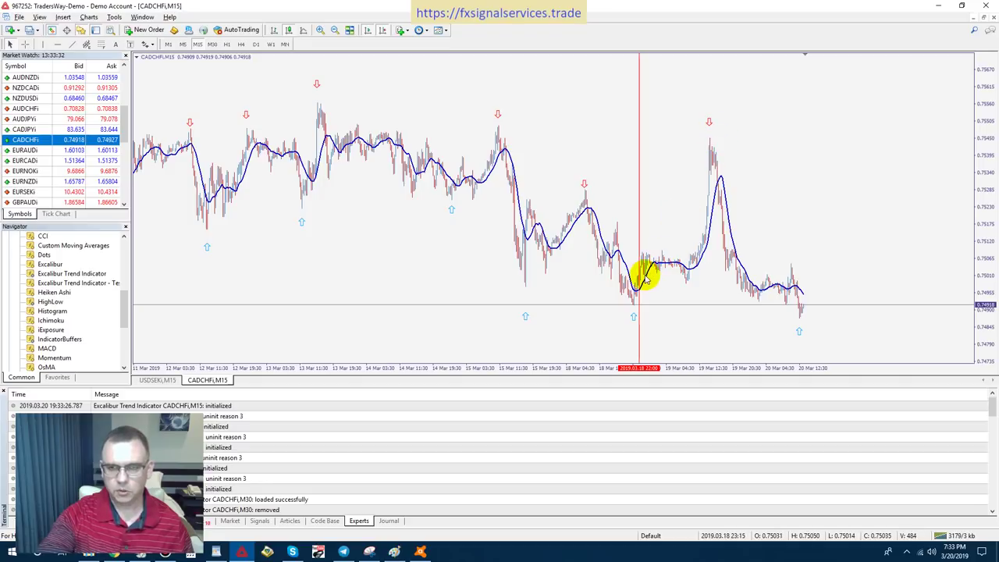
{"action": "left_click", "coordinate": [212, 45]}
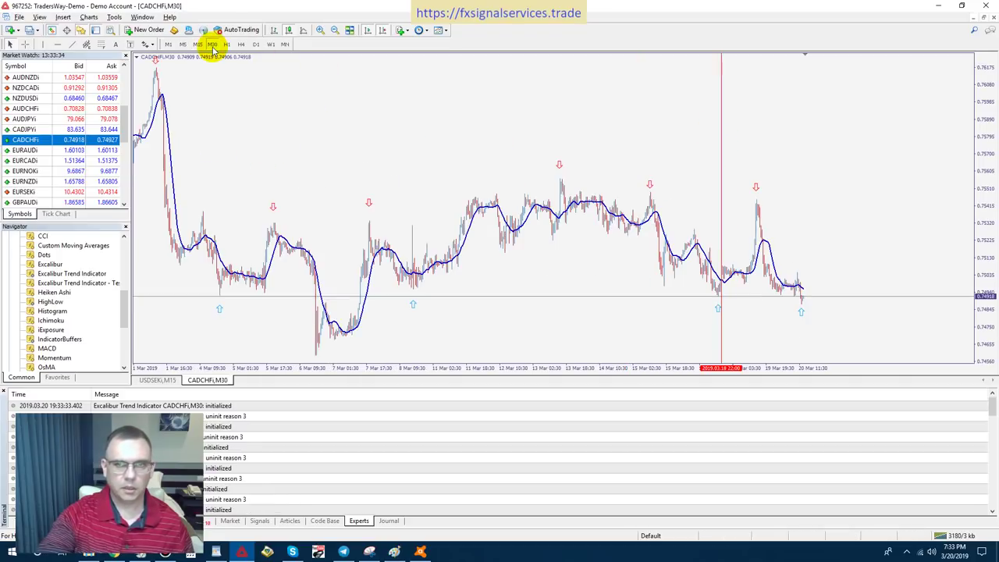
{"action": "mouse_move", "coordinate": [723, 278]}
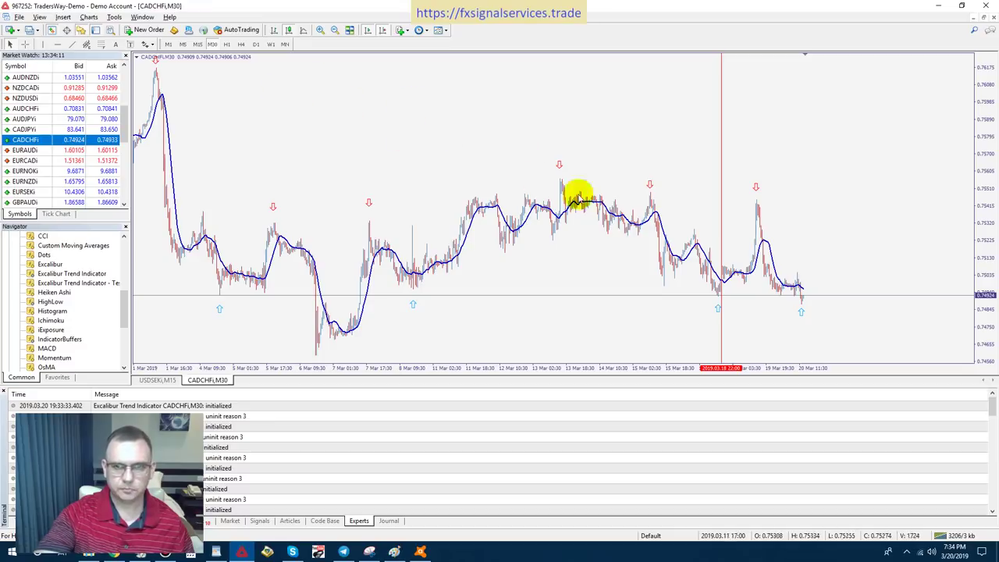
{"action": "left_click", "coordinate": [197, 44]}
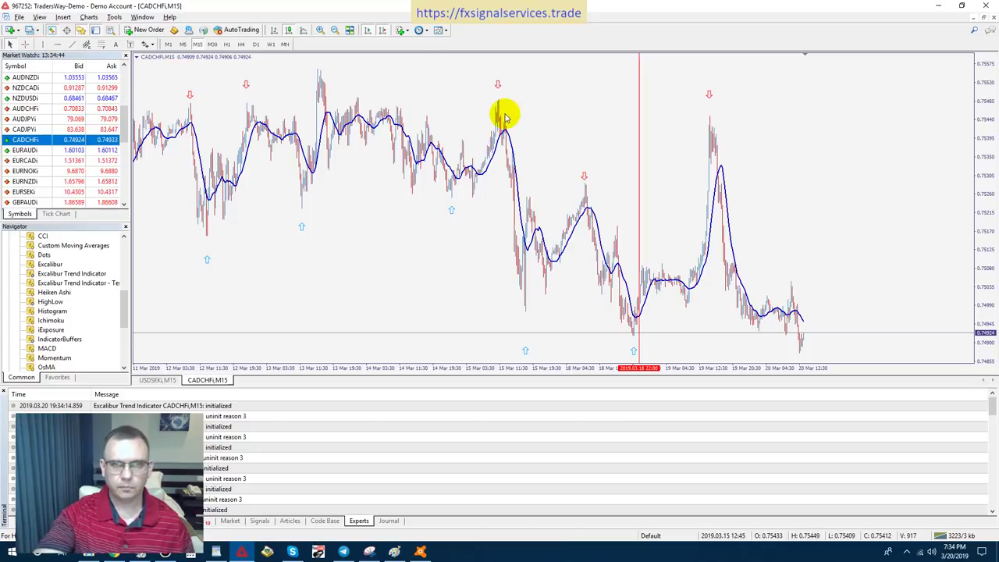
Step: Zoom in and place a vertical line on the 18 March 09:45 sell-arrow candle
{"action": "left_click", "coordinate": [321, 32]}
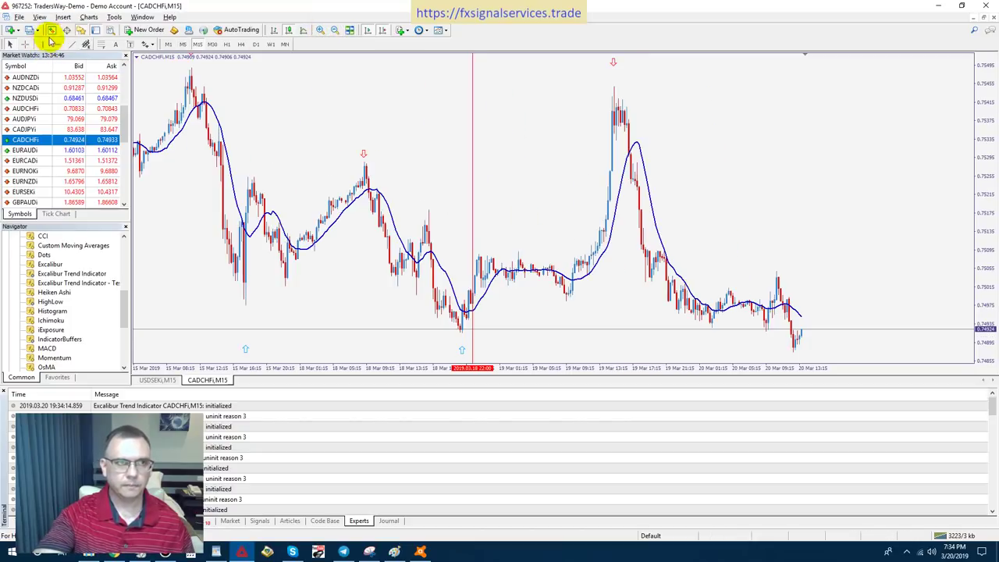
{"action": "left_click", "coordinate": [43, 44]}
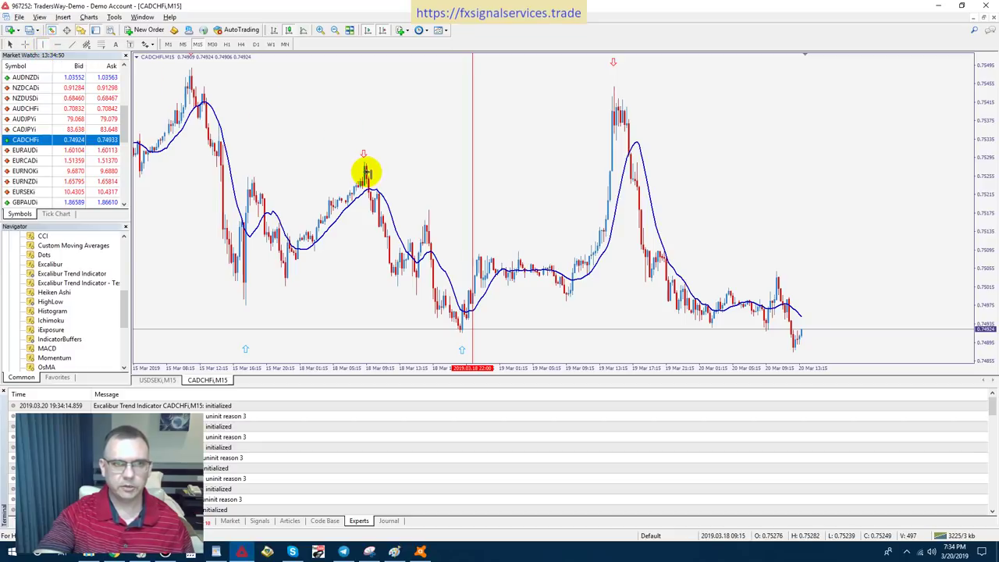
{"action": "left_click", "coordinate": [364, 171]}
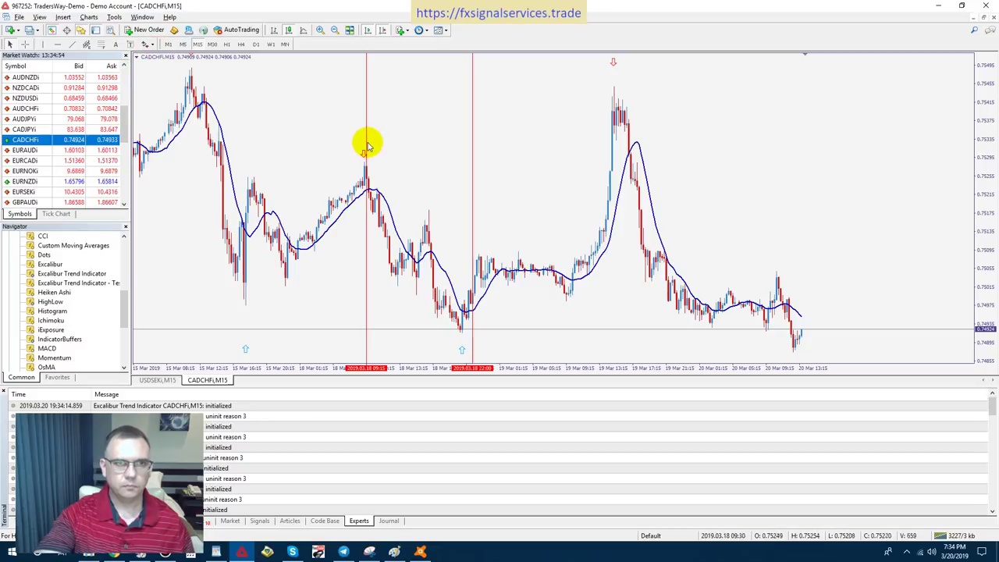
{"action": "left_click_drag", "start_coordinate": [365, 143], "coordinate": [373, 195]}
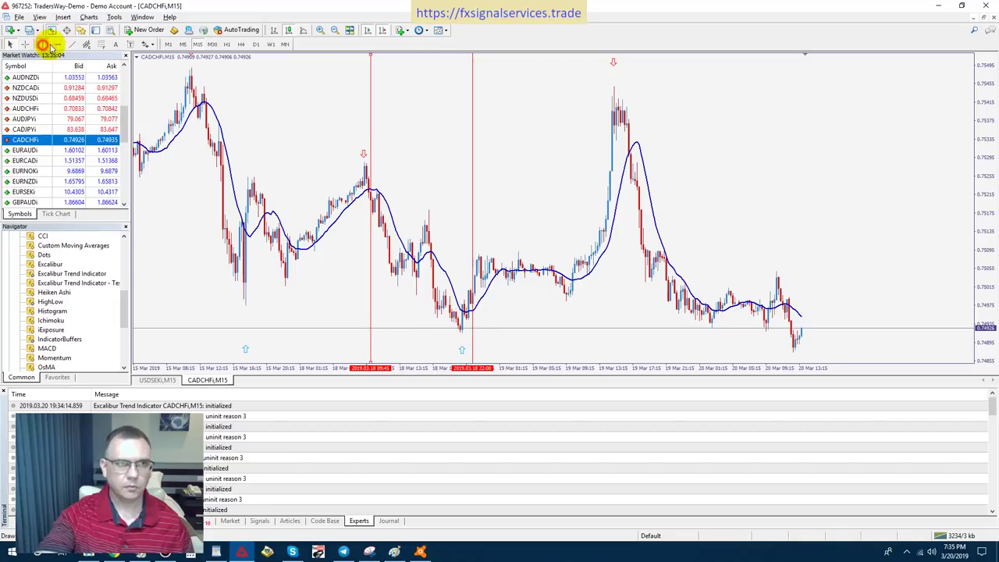
Step: Add a second vertical line at the 20:30 buy-arrow candle, then switch to the crosshair
{"action": "left_click", "coordinate": [461, 322]}
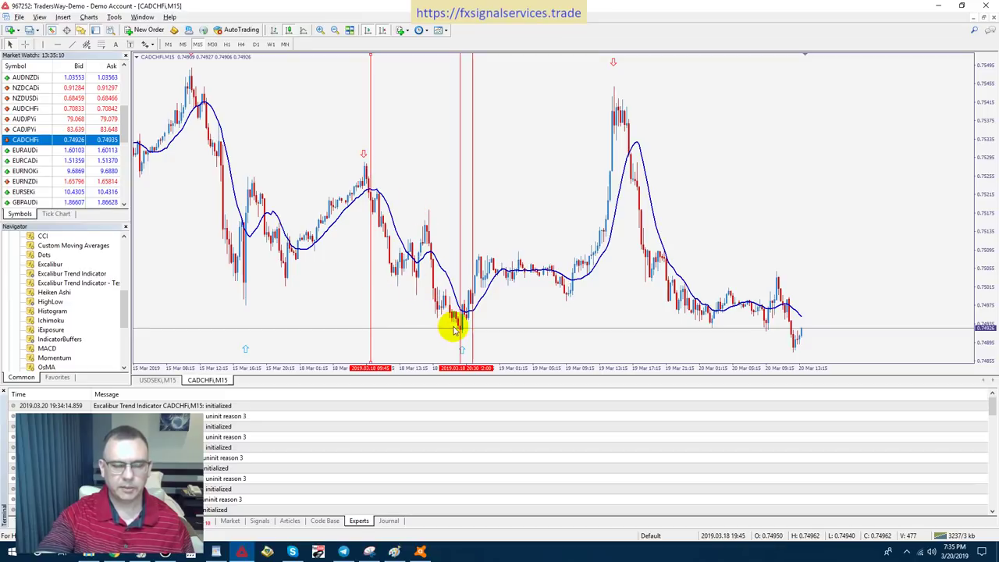
{"action": "mouse_move", "coordinate": [463, 333]}
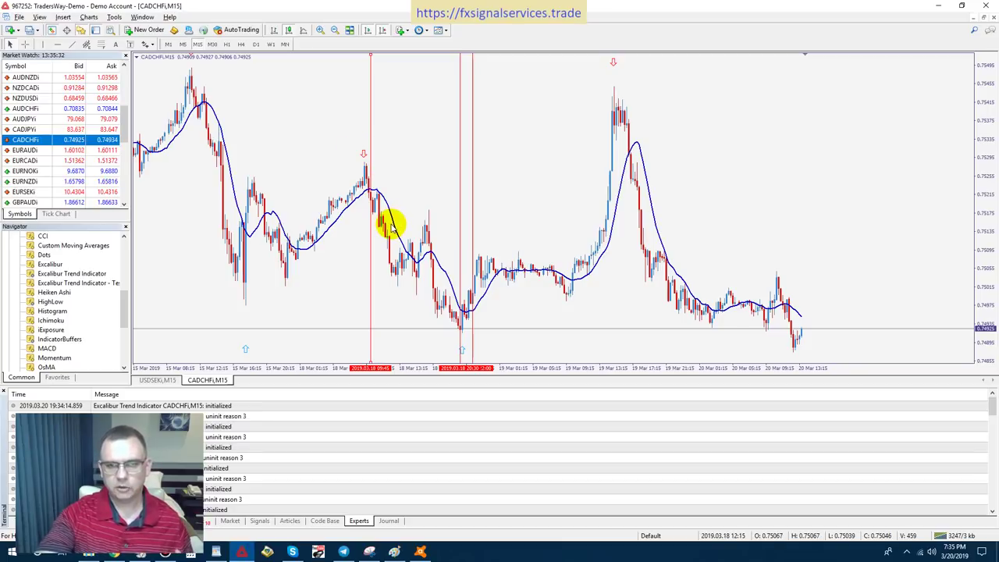
{"action": "left_click", "coordinate": [26, 44]}
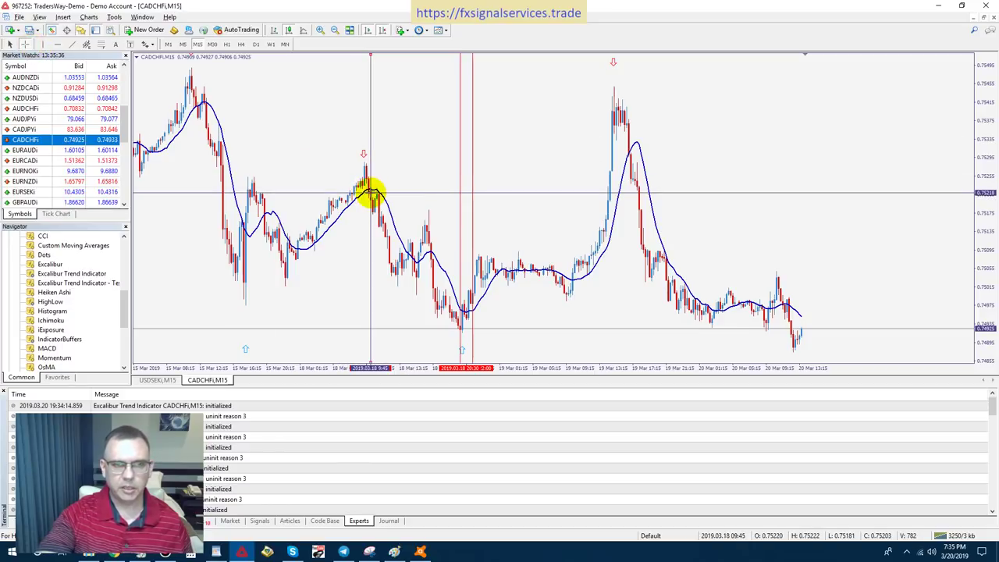
{"action": "left_click_drag", "start_coordinate": [371, 191], "coordinate": [455, 321]}
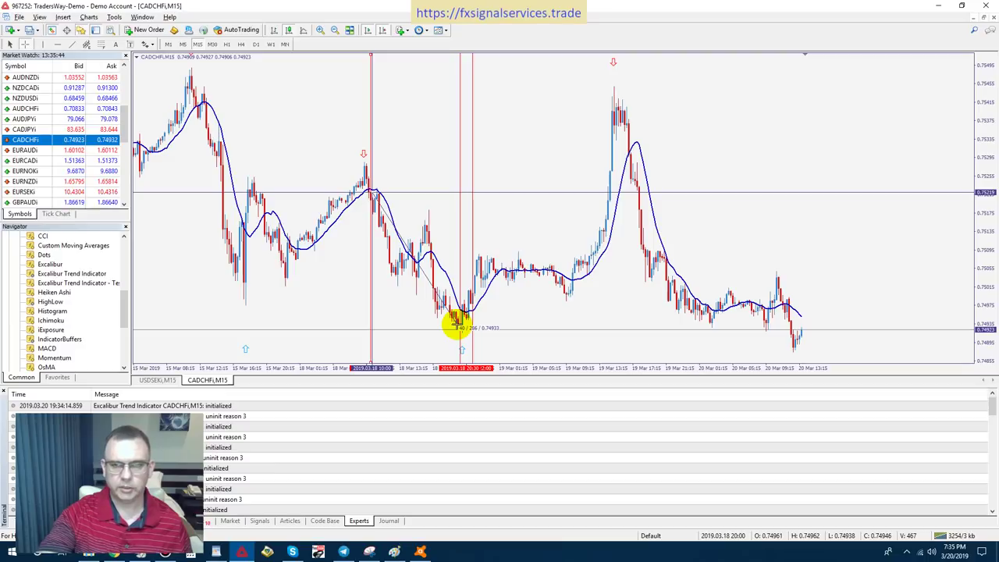
{"action": "left_click", "coordinate": [457, 320]}
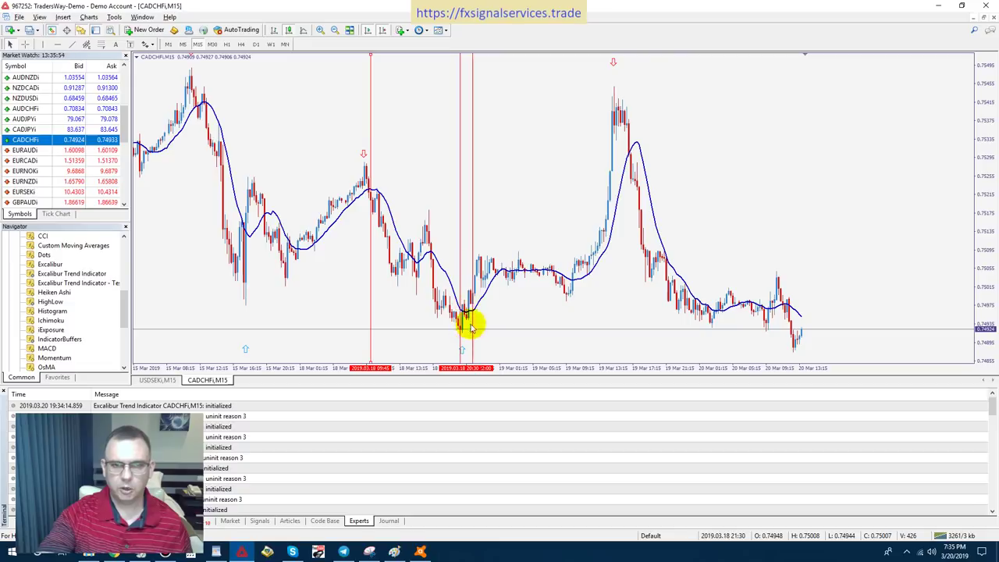
Step: Delete every vertical line through the Objects List, then return the chart to M30
{"action": "right_click", "coordinate": [422, 157]}
{"action": "left_click", "coordinate": [451, 227]}
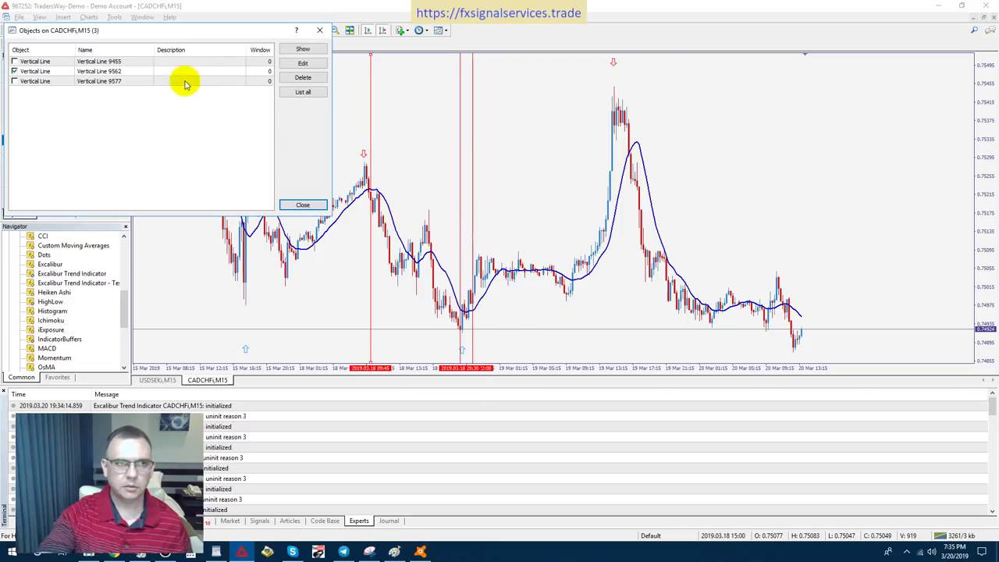
{"action": "left_click", "coordinate": [212, 61]}
{"action": "left_click", "coordinate": [303, 77]}
{"action": "left_click", "coordinate": [303, 78]}
{"action": "left_click", "coordinate": [303, 77]}
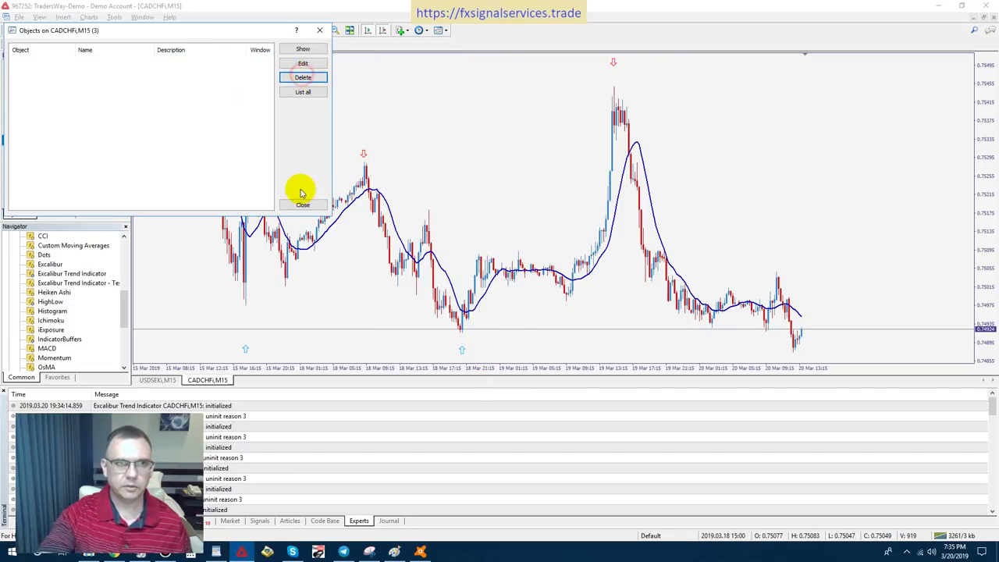
{"action": "left_click", "coordinate": [303, 205]}
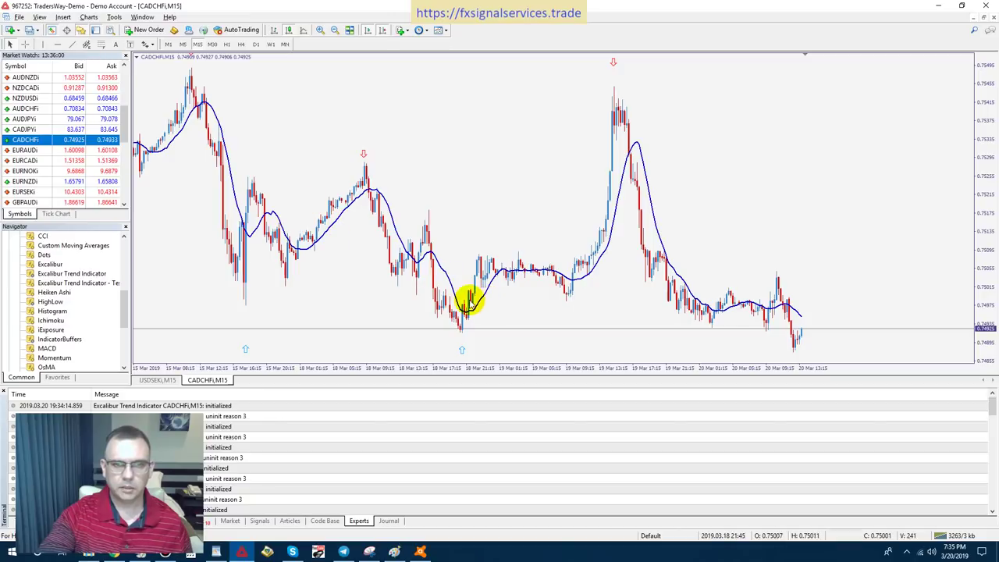
{"action": "mouse_move", "coordinate": [472, 296]}
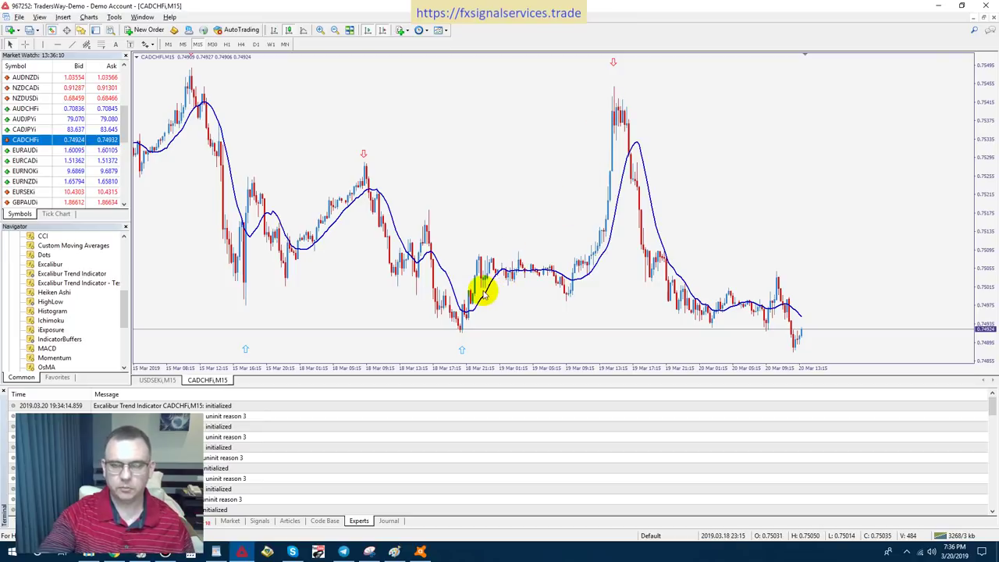
{"action": "left_click", "coordinate": [211, 44]}
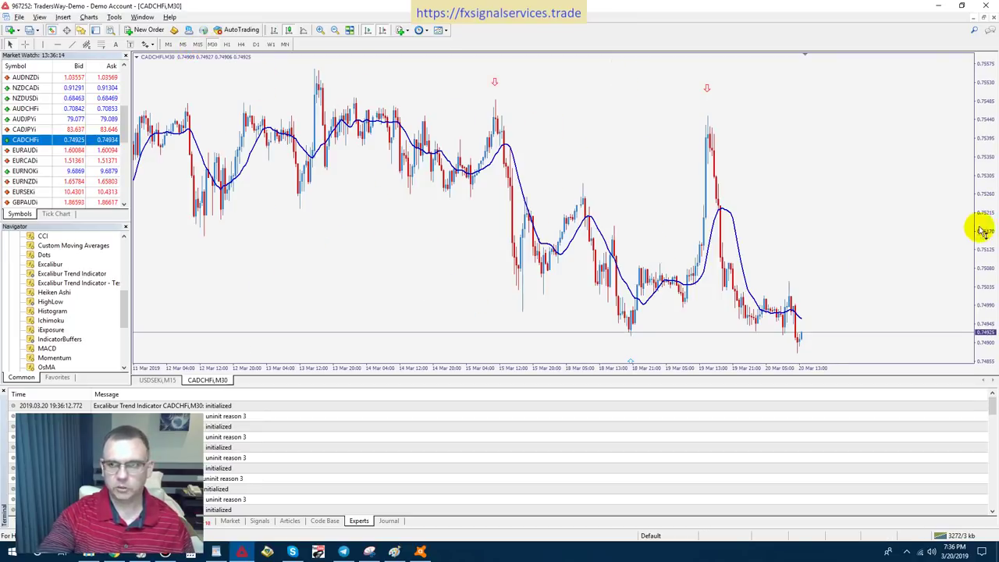
Step: Compress the M30 price scale, then switch to M5 and stretch its price scale vertically
{"action": "left_click_drag", "start_coordinate": [982, 230], "coordinate": [970, 249]}
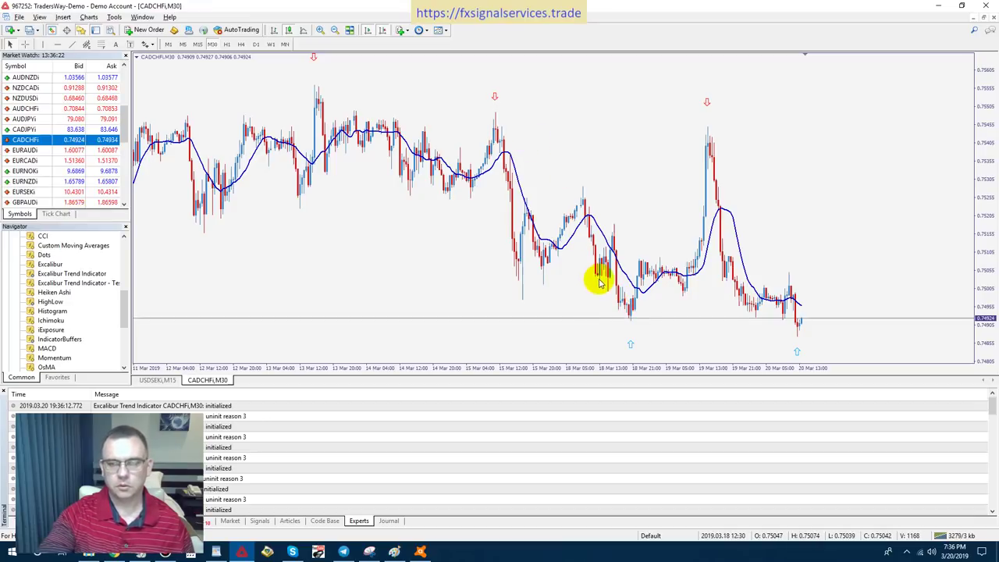
{"action": "mouse_move", "coordinate": [743, 301]}
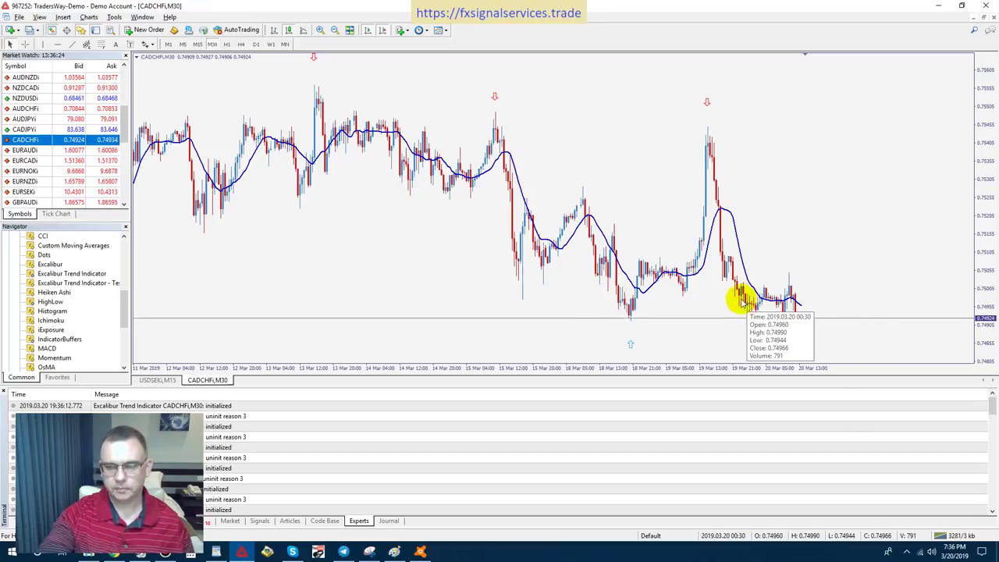
{"action": "left_click", "coordinate": [183, 44]}
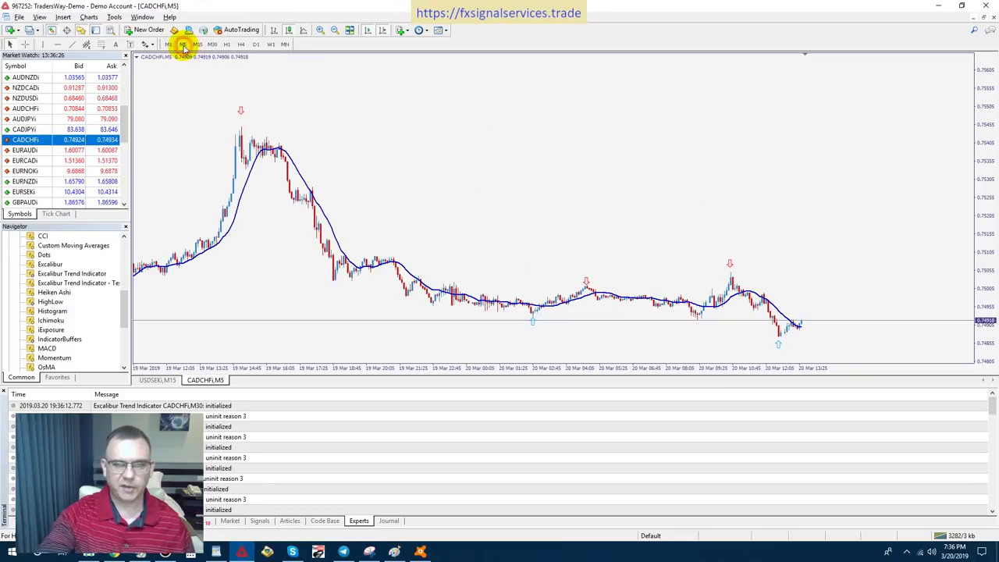
{"action": "left_click_drag", "start_coordinate": [984, 268], "coordinate": [984, 179]}
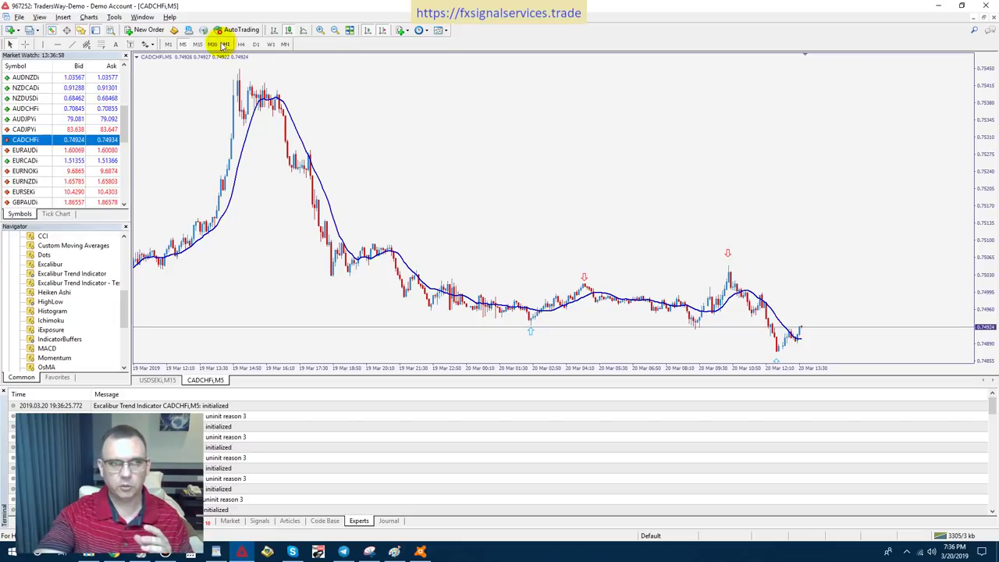
Step: Compare signals on H1, then go back to M30 and check the moving average value
{"action": "left_click", "coordinate": [217, 45]}
{"action": "left_click", "coordinate": [226, 47]}
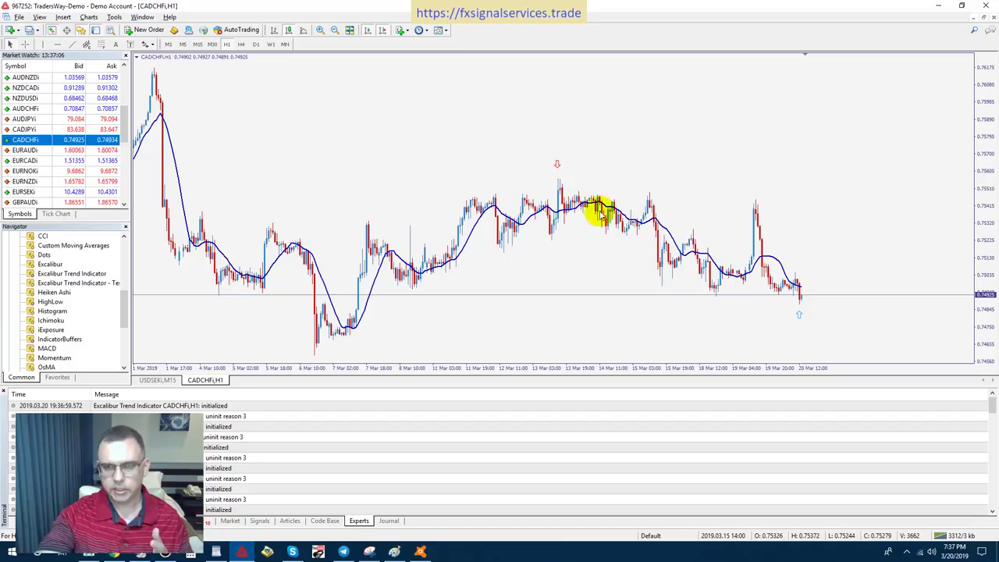
{"action": "left_click", "coordinate": [211, 45]}
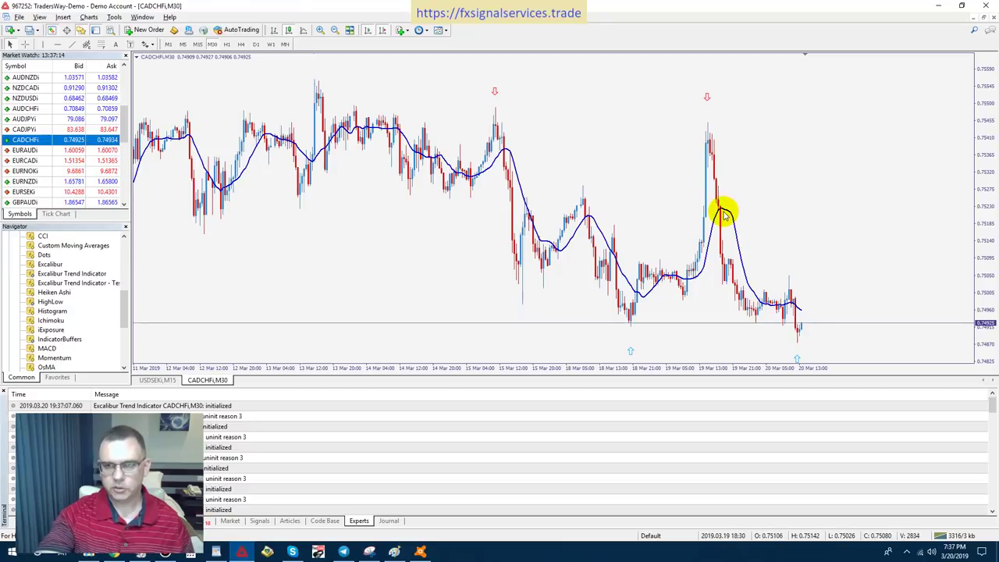
{"action": "mouse_move", "coordinate": [725, 216]}
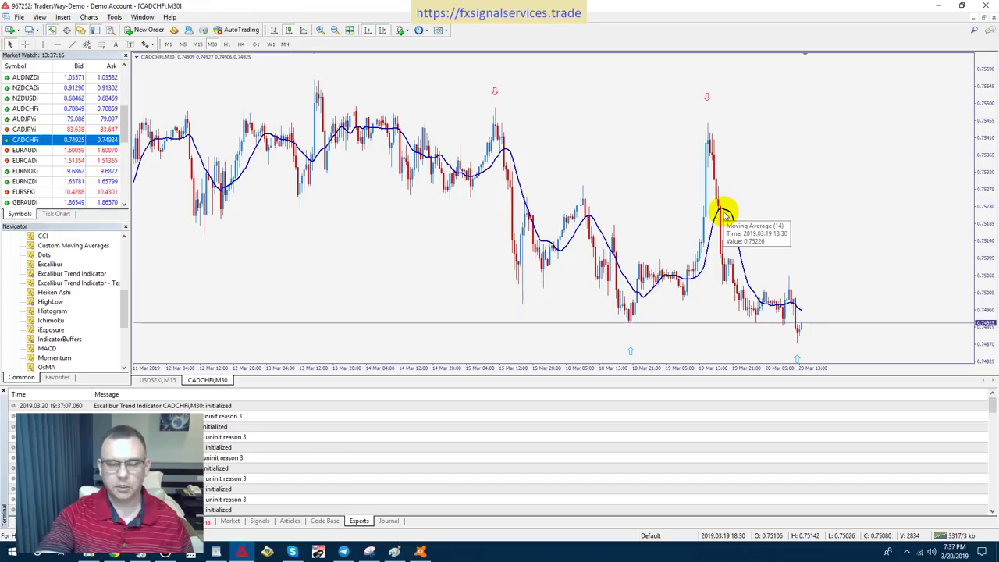